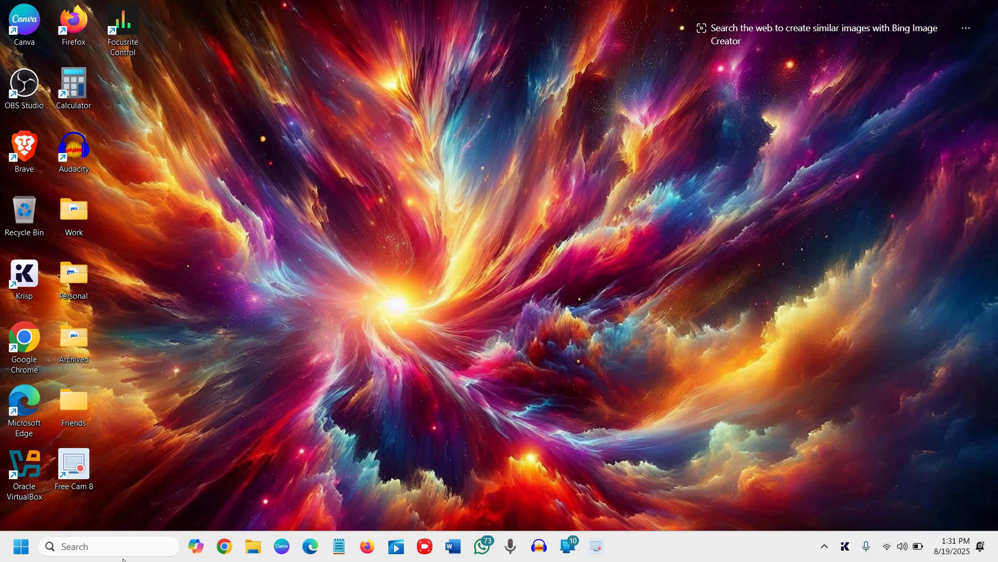
Open Control Panel in a maximized window and view its items as large icons
{"action": "left_click", "coordinate": [101, 550]}
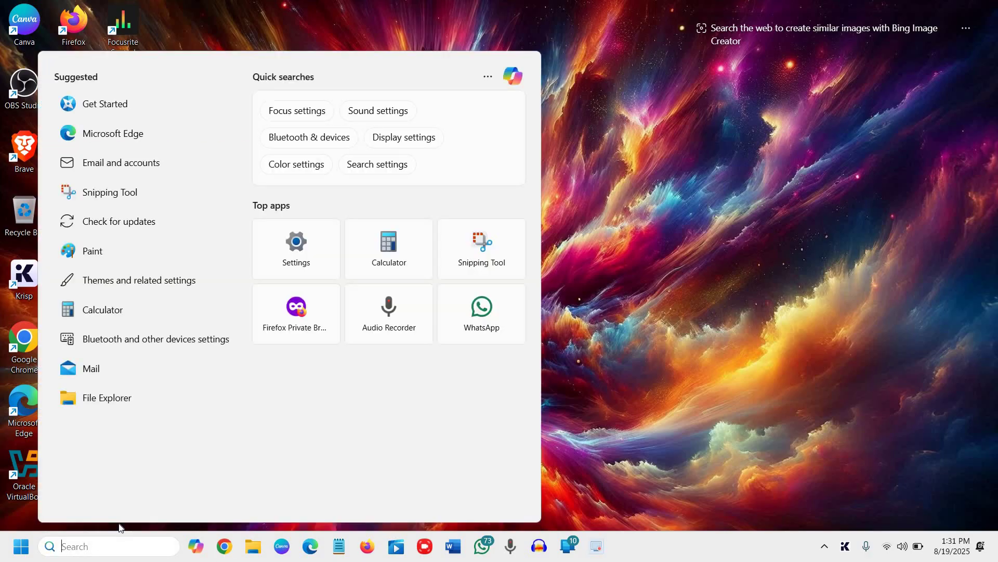
{"action": "type", "text": "control Panel"}
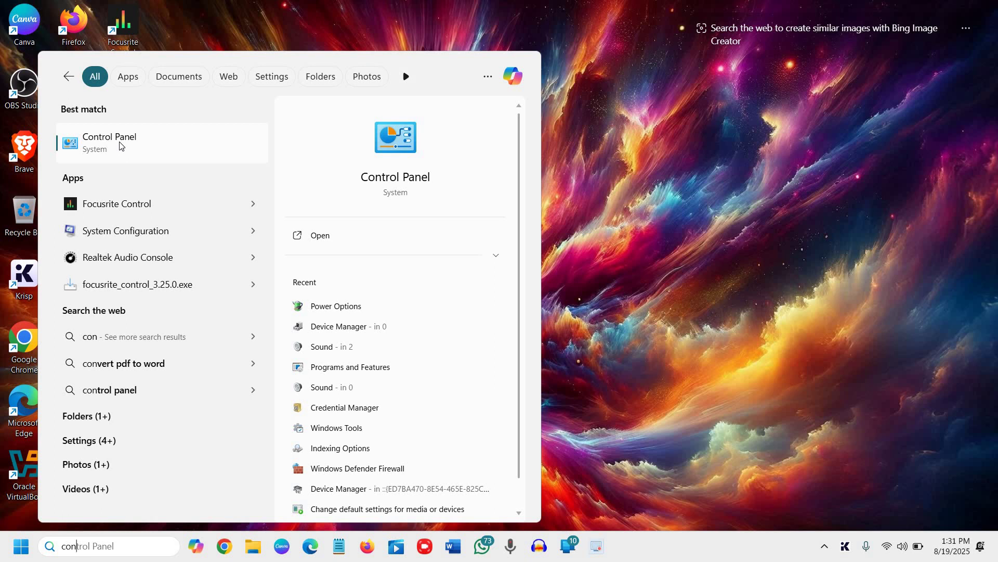
{"action": "left_click", "coordinate": [389, 172]}
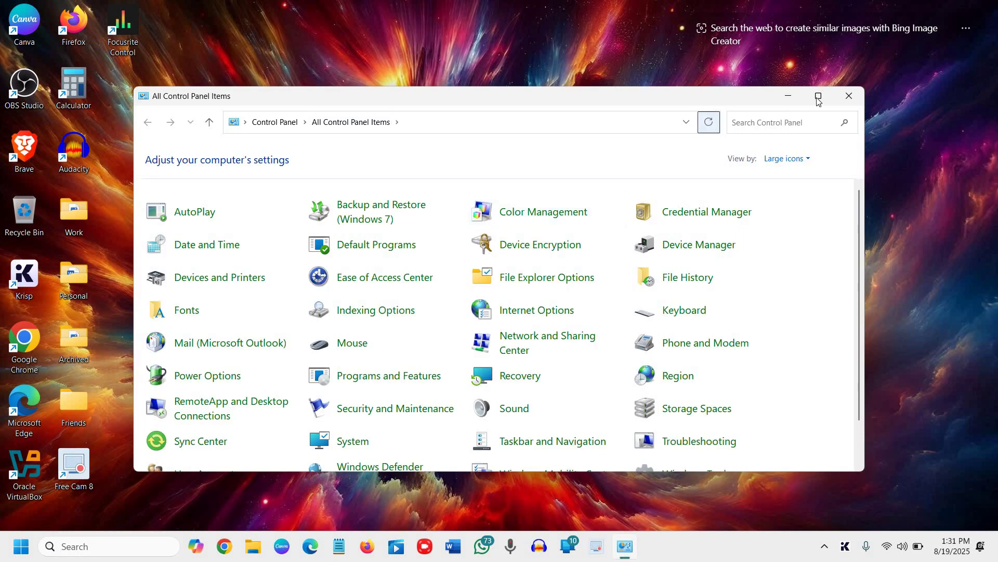
{"action": "left_click", "coordinate": [818, 97]}
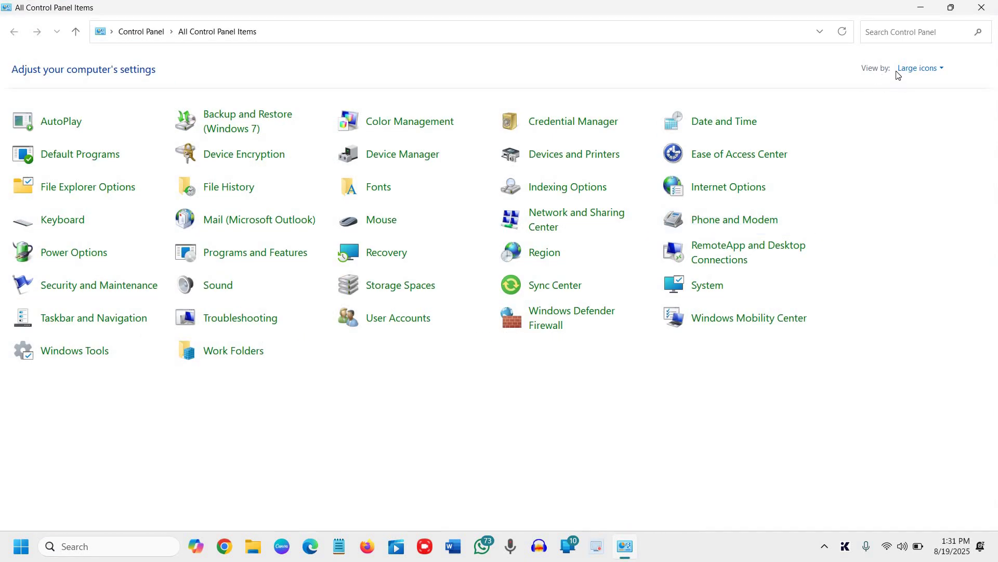
{"action": "left_click", "coordinate": [933, 71]}
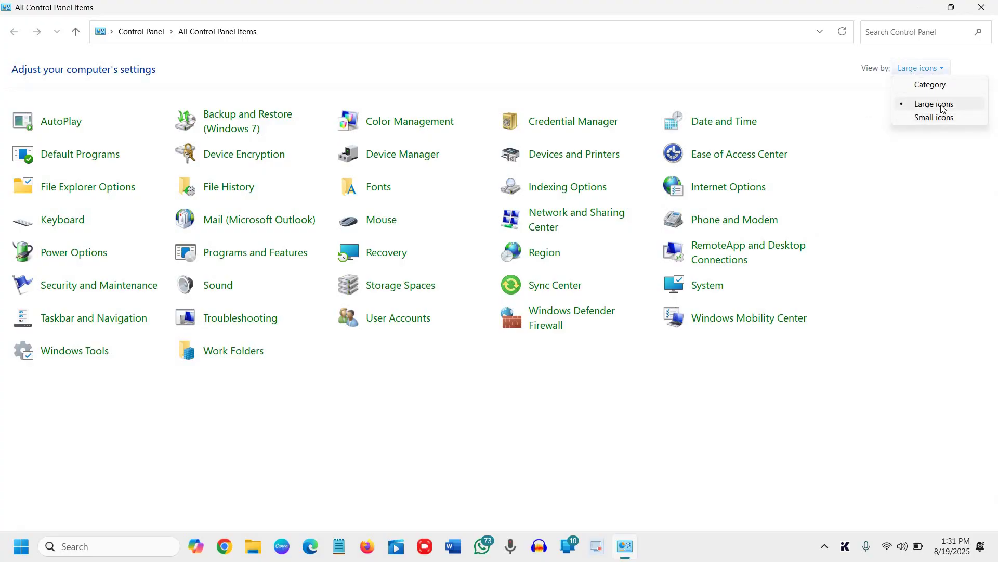
{"action": "left_click", "coordinate": [934, 104]}
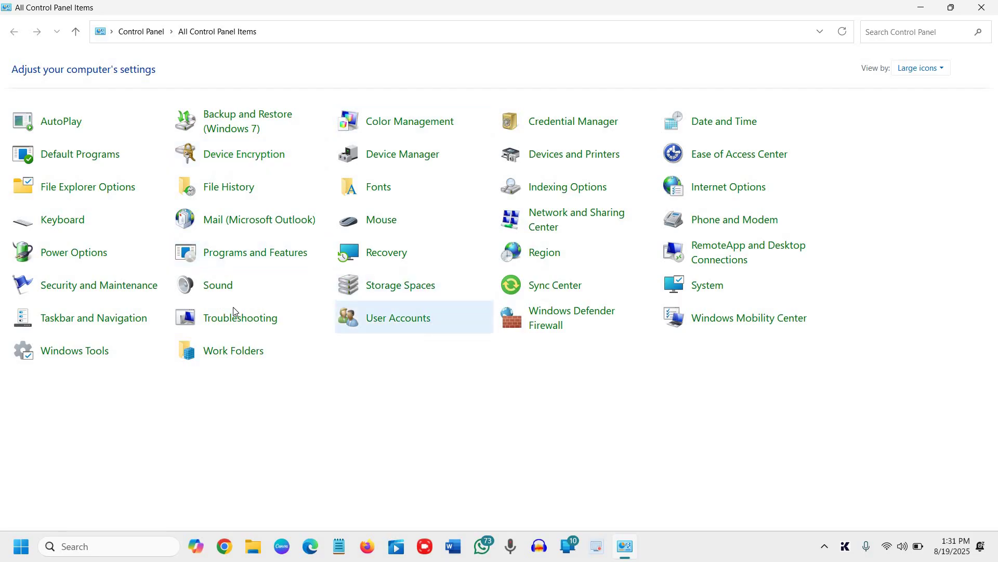
Open Power Options and select the Balanced power plan
{"action": "left_click", "coordinate": [83, 258]}
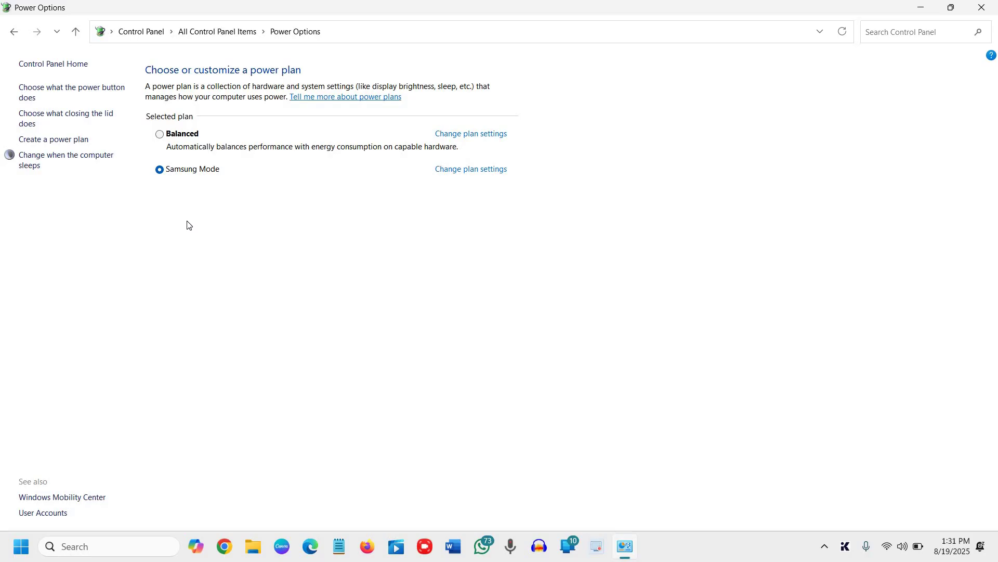
{"action": "left_click", "coordinate": [160, 134]}
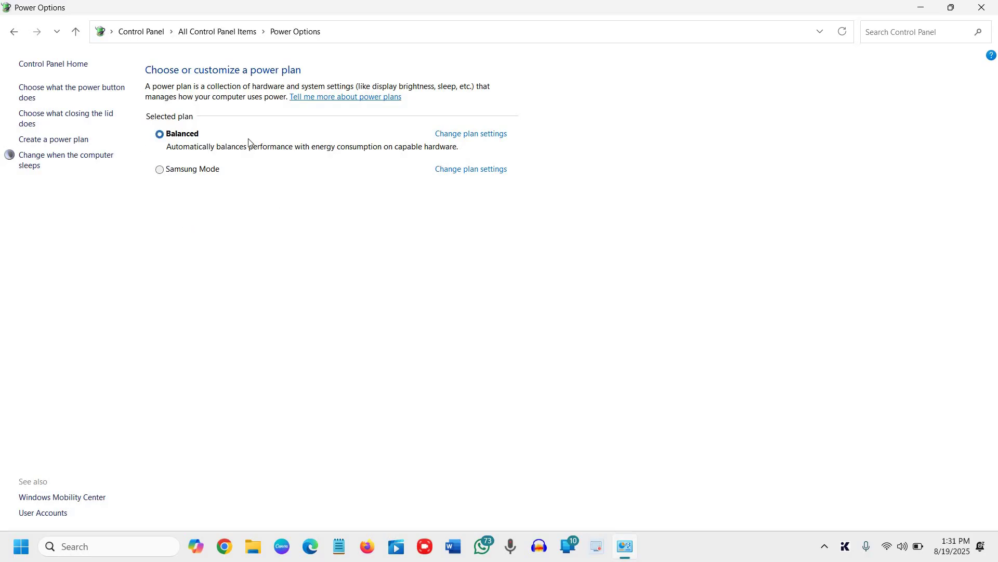
{"action": "left_click", "coordinate": [161, 173]}
{"action": "left_click", "coordinate": [160, 135]}
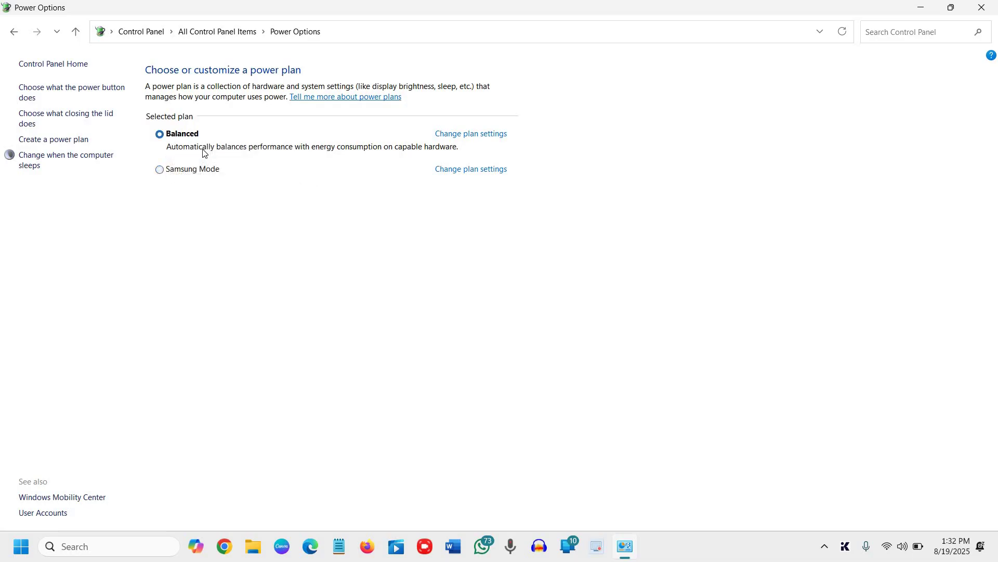
Open the advanced power settings of the Balanced plan
{"action": "left_click", "coordinate": [475, 136]}
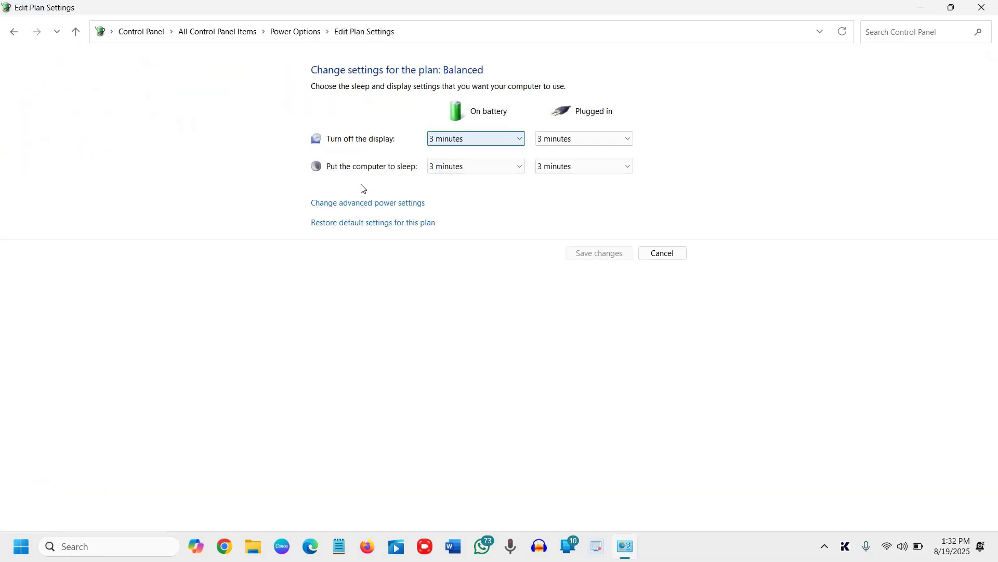
{"action": "left_click", "coordinate": [16, 35]}
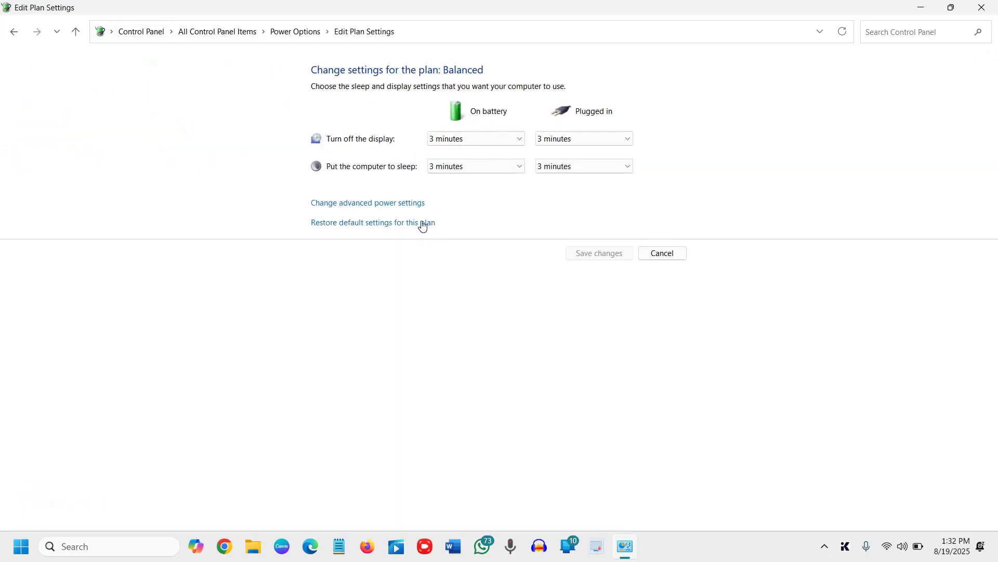
{"action": "left_click", "coordinate": [354, 204]}
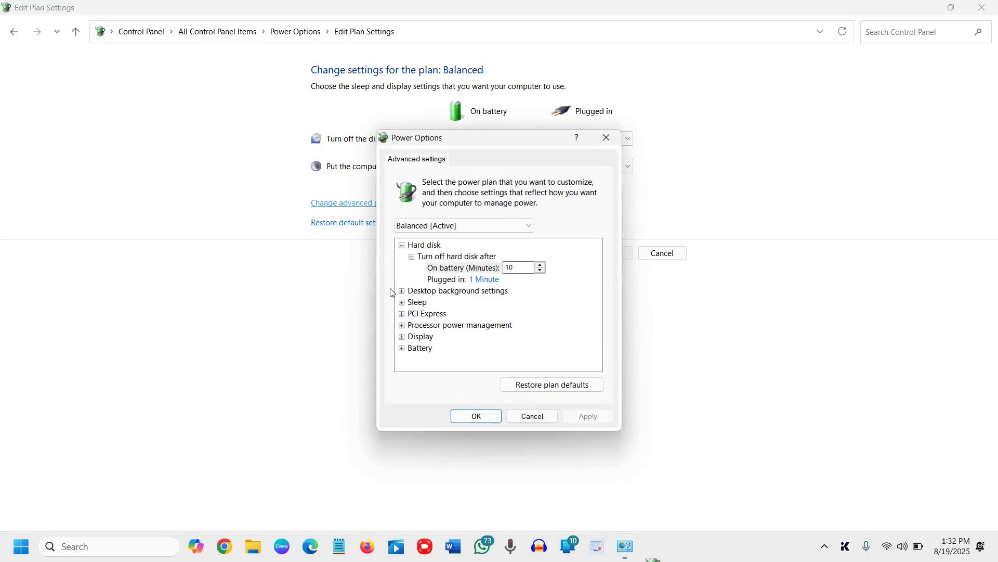
Check the minimum and maximum processor states under Processor power management, confirm the dialog and close Control Panel
{"action": "left_click", "coordinate": [402, 327]}
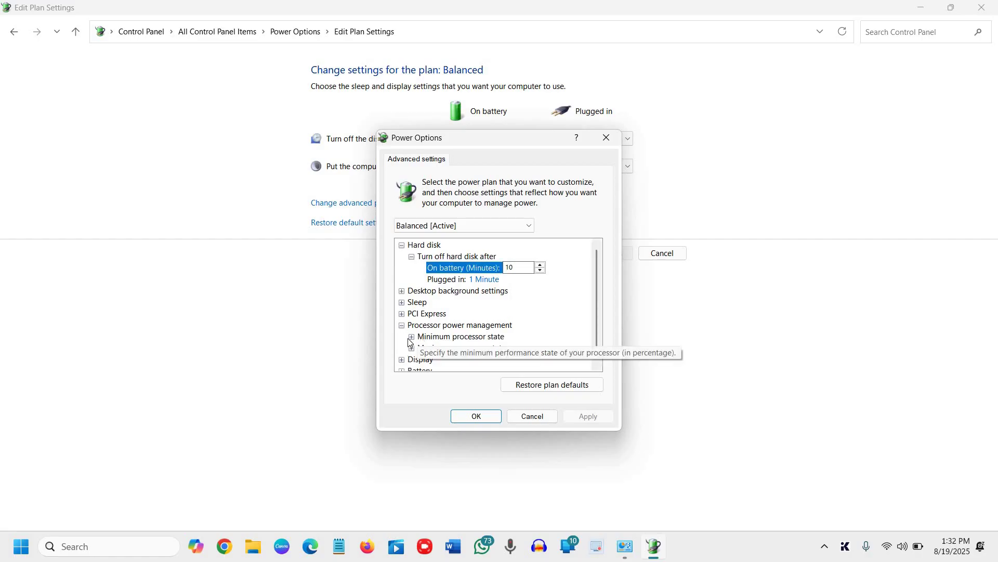
{"action": "left_click", "coordinate": [414, 338]}
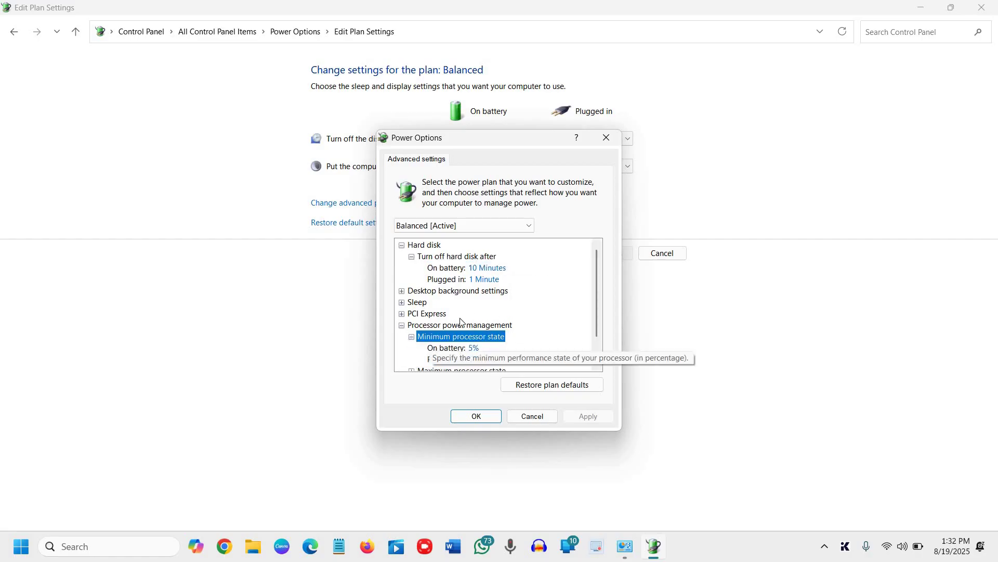
{"action": "scroll", "coordinate": [467, 319], "scroll_direction": "down", "scroll_amount": 1}
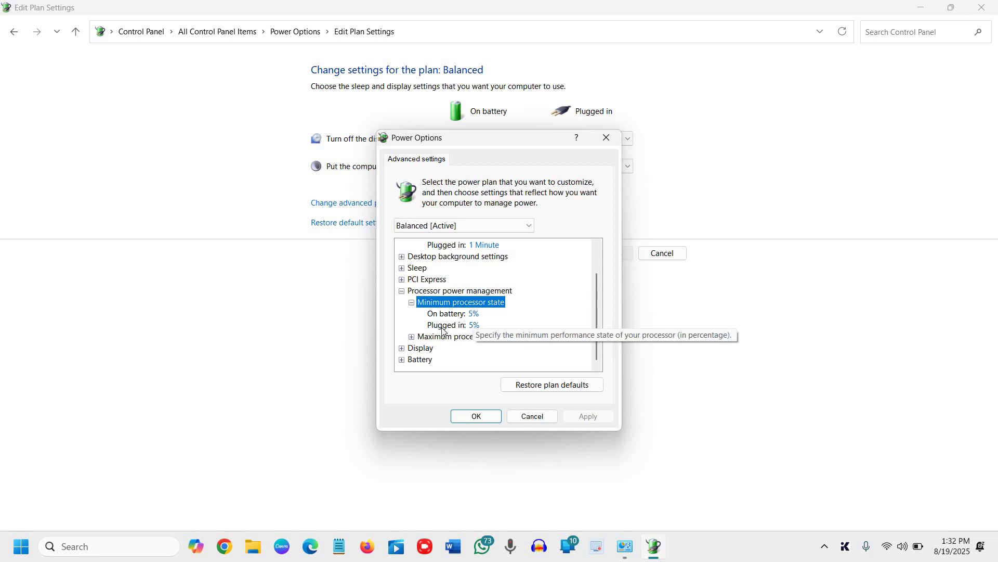
{"action": "left_click", "coordinate": [412, 337]}
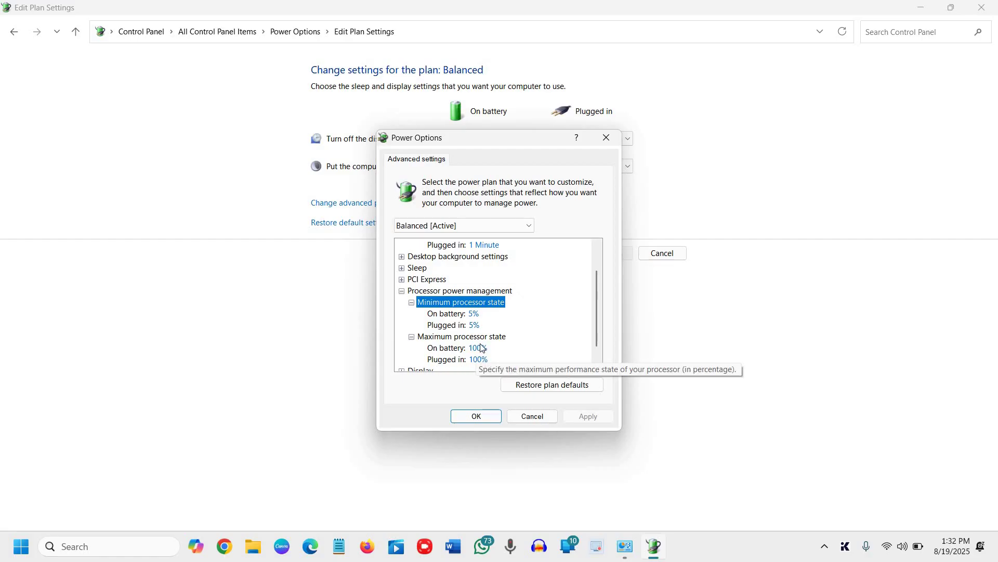
{"action": "scroll", "coordinate": [487, 359], "scroll_direction": "down", "scroll_amount": 1}
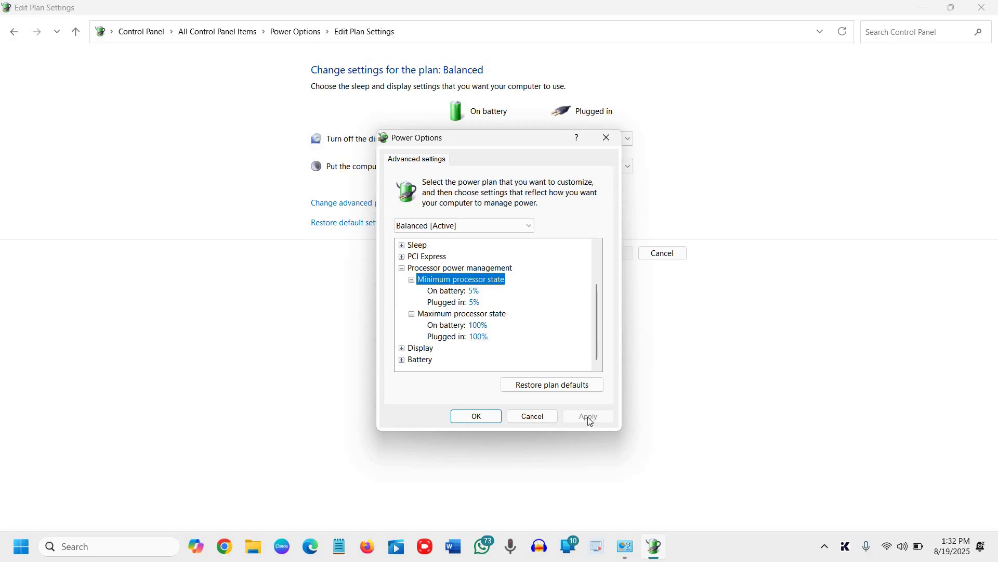
{"action": "left_click", "coordinate": [477, 417]}
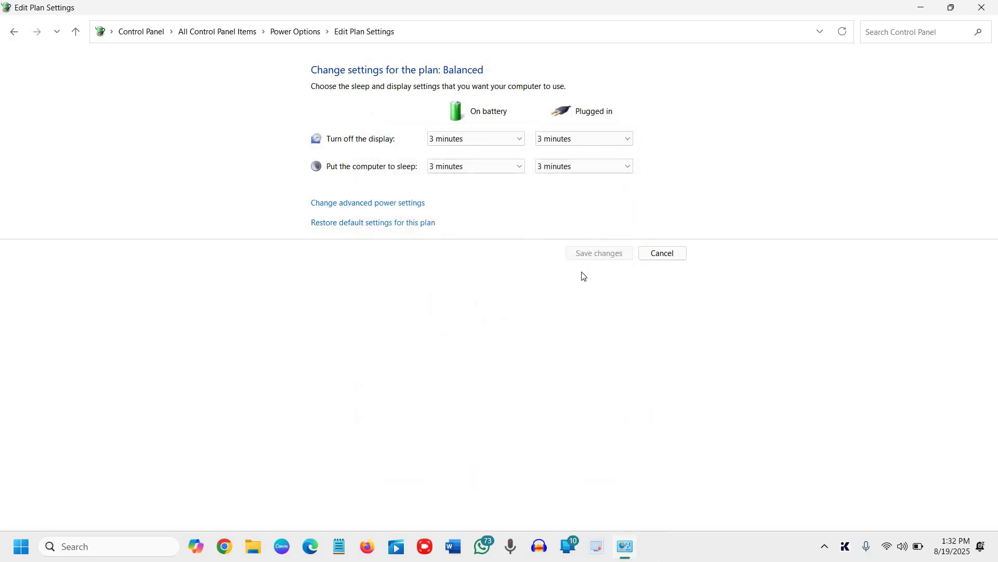
{"action": "left_click", "coordinate": [981, 7]}
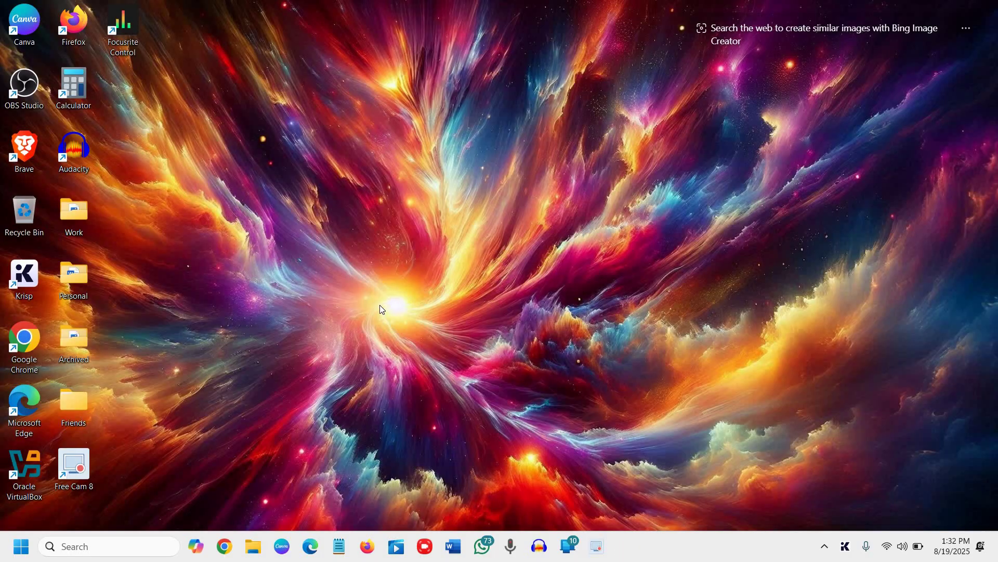
Switch to Task Manager and show the startup apps in a maximized window
{"action": "right_click", "coordinate": [17, 550]}
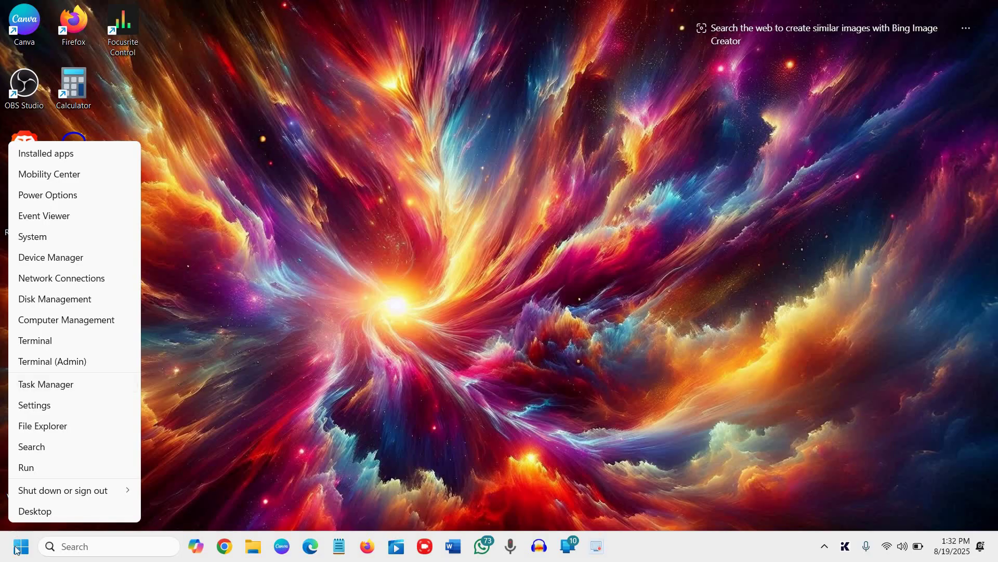
{"action": "left_click", "coordinate": [62, 387]}
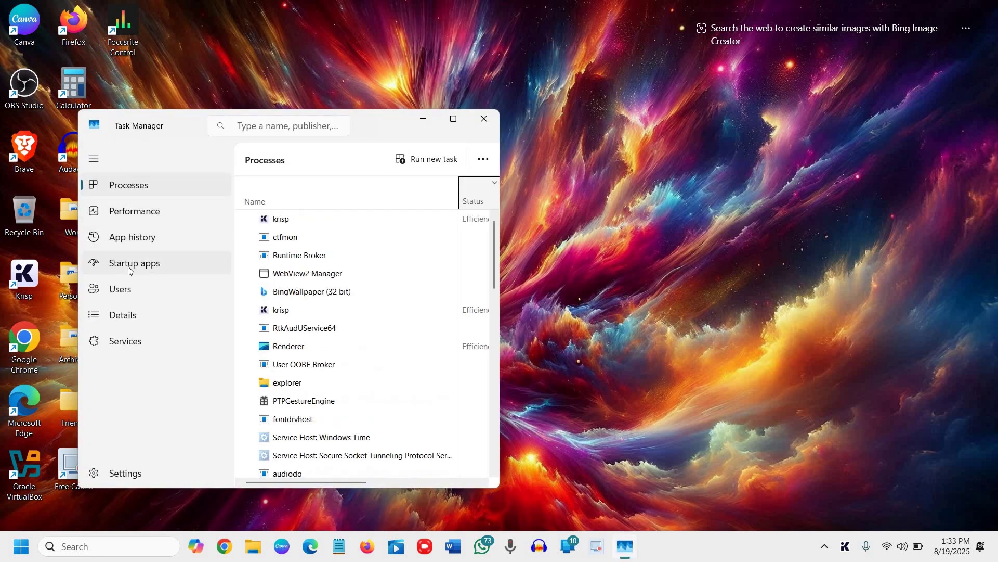
{"action": "left_click", "coordinate": [133, 265]}
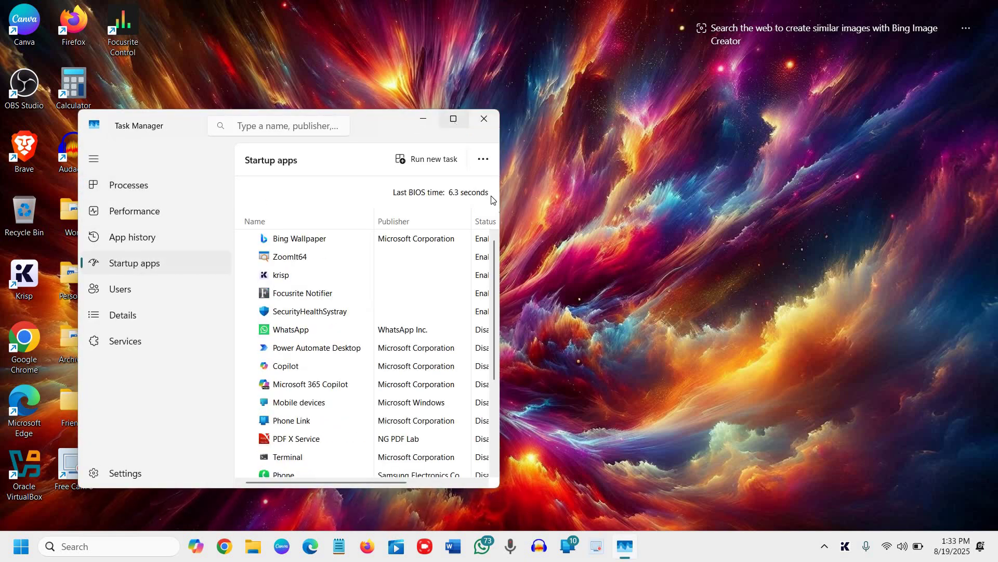
{"action": "left_click", "coordinate": [454, 119]}
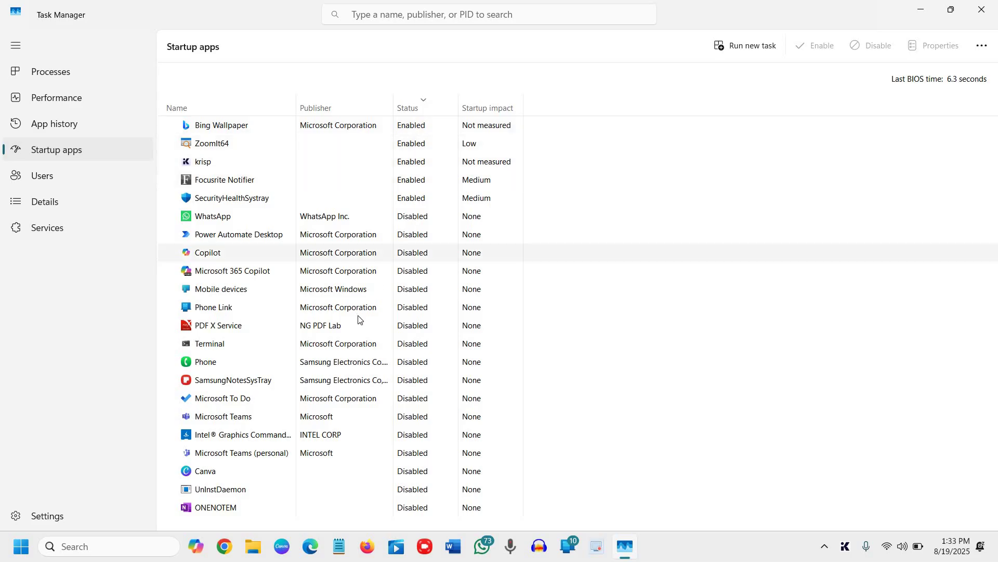
Review the enabled startup apps up to Bing Wallpaper, check the memory performance and close Task Manager
{"action": "left_click", "coordinate": [414, 195]}
{"action": "left_click", "coordinate": [414, 175]}
{"action": "left_click", "coordinate": [414, 158]}
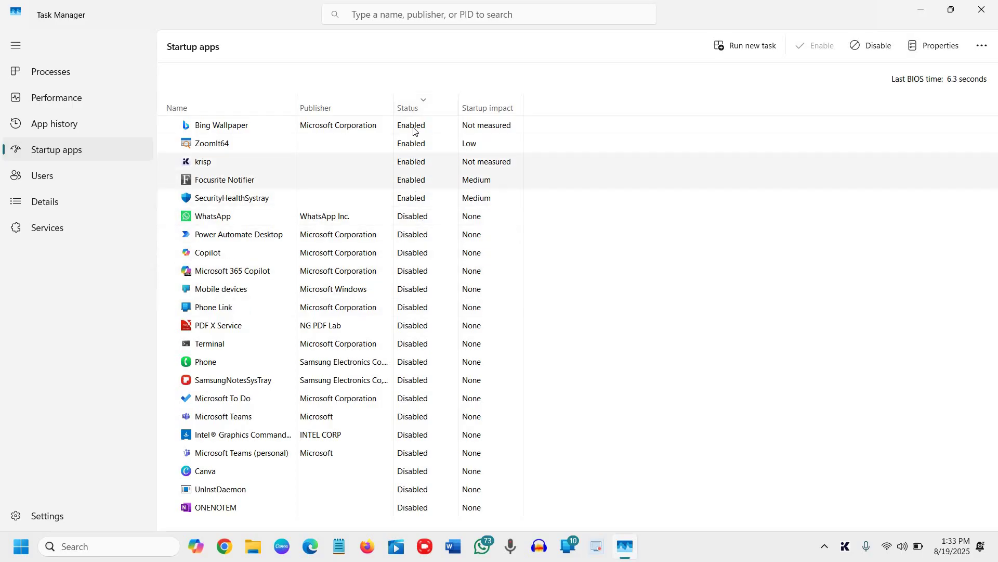
{"action": "left_click", "coordinate": [414, 130]}
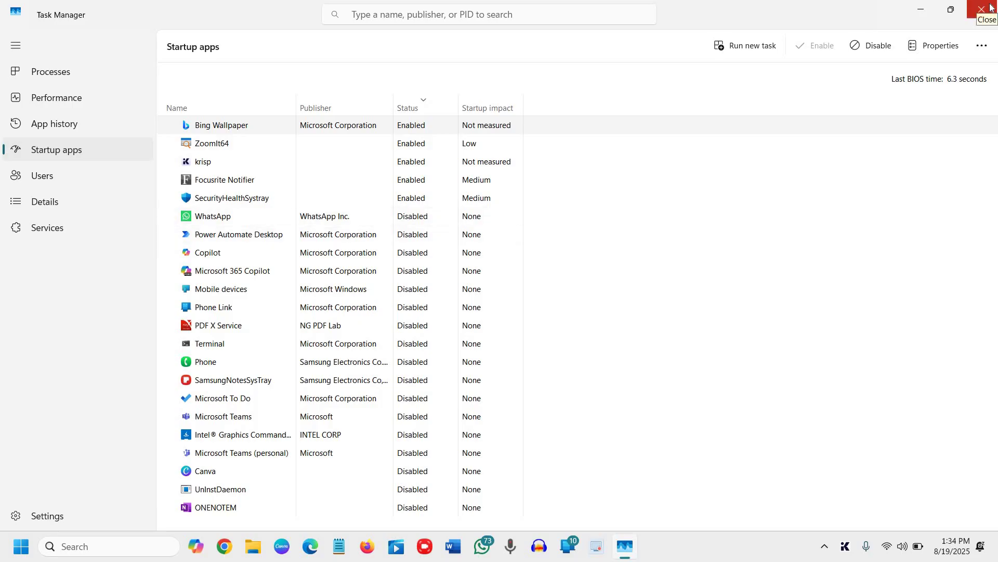
{"action": "left_click", "coordinate": [61, 106]}
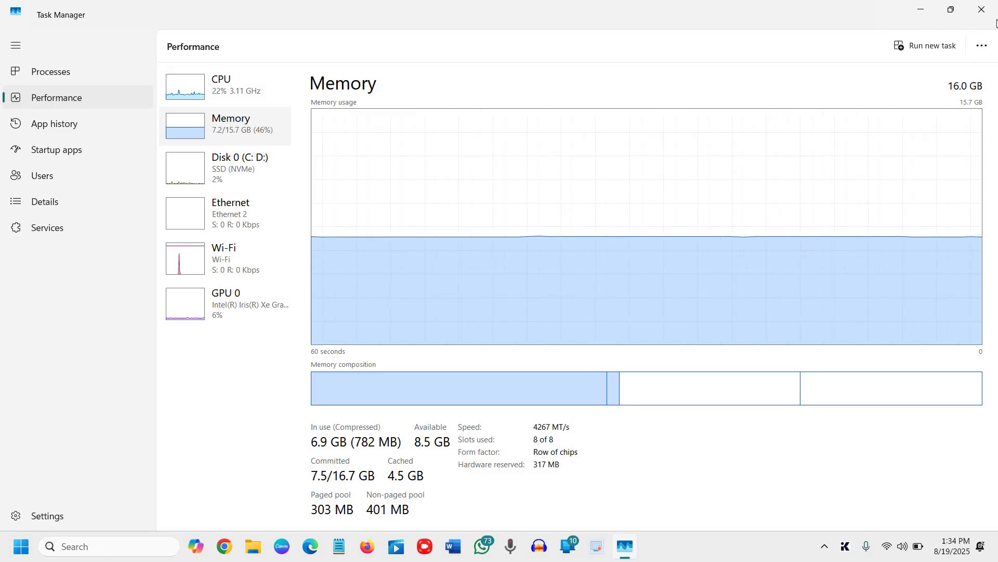
{"action": "key", "text": "alt+F4"}
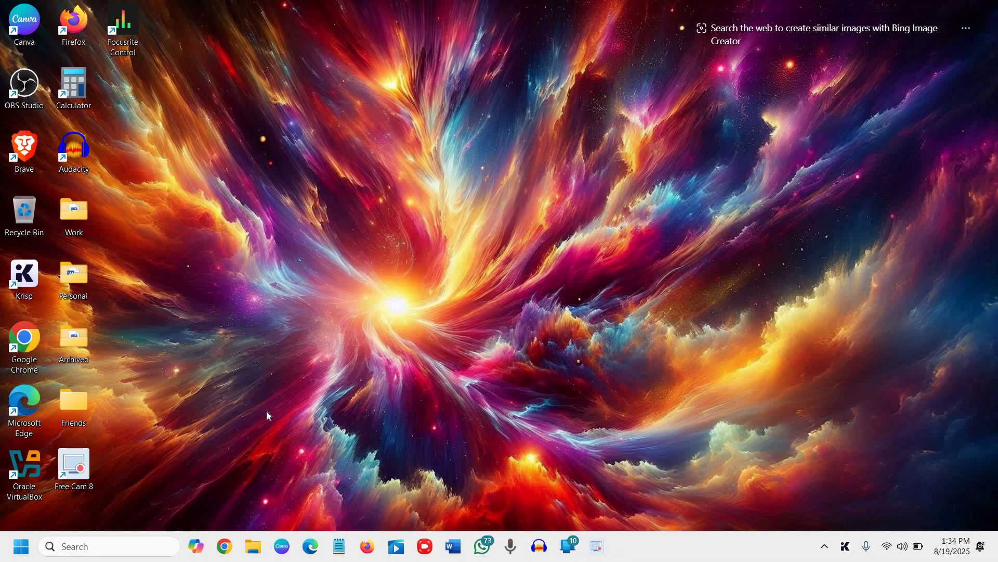
Search Windows for "uni", open Add or remove programs, look through the installed apps and close Settings
{"action": "left_click", "coordinate": [84, 547]}
{"action": "type", "text": "uni"}
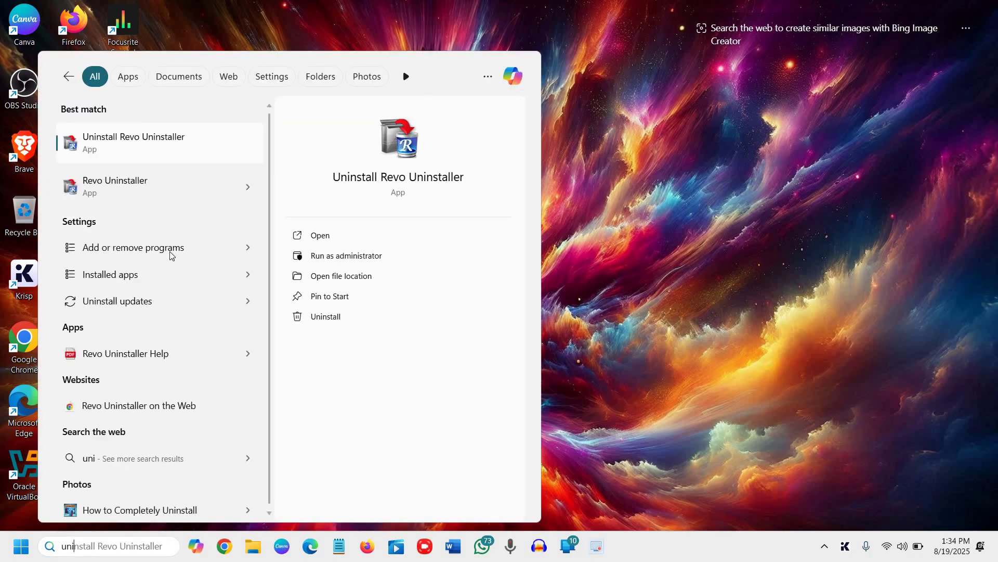
{"action": "left_click", "coordinate": [133, 247]}
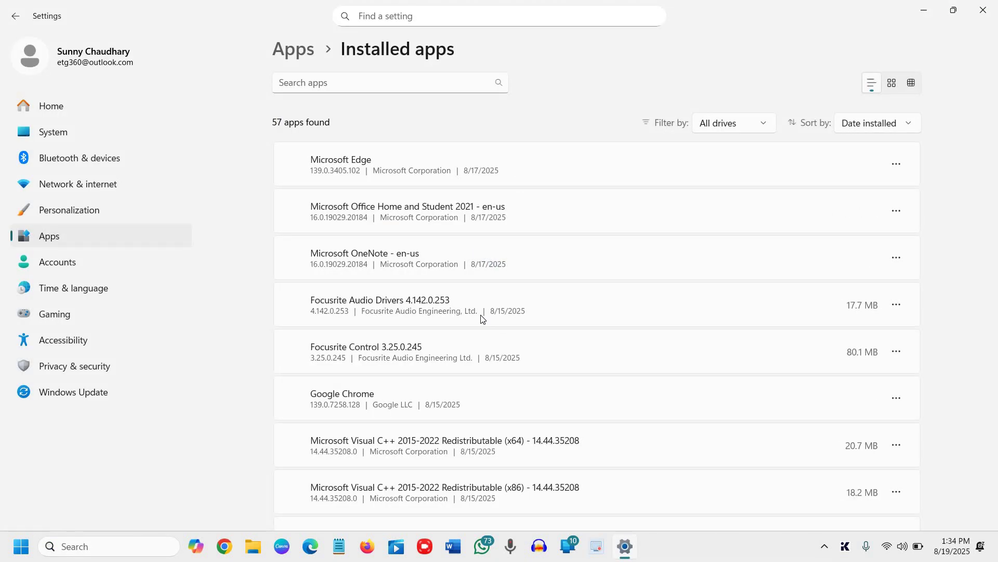
{"action": "scroll", "coordinate": [482, 315], "scroll_direction": "down", "scroll_amount": 3}
{"action": "scroll", "coordinate": [489, 301], "scroll_direction": "down", "scroll_amount": 6}
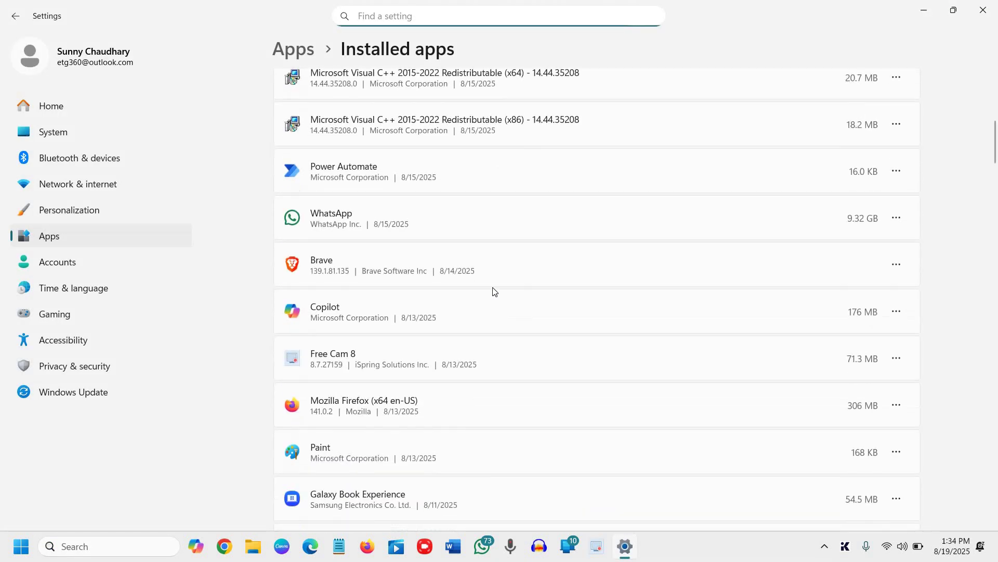
{"action": "left_click", "coordinate": [983, 10]}
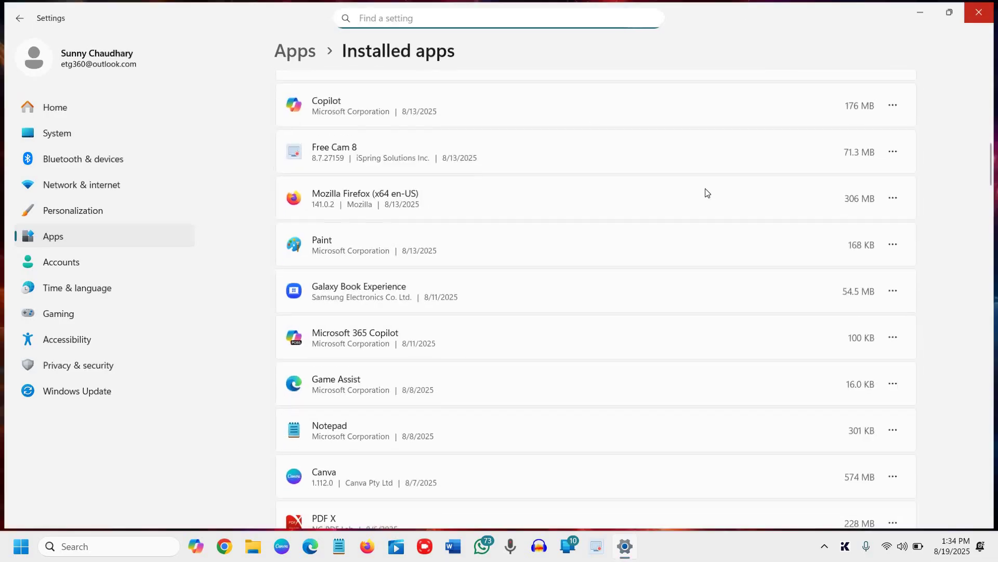